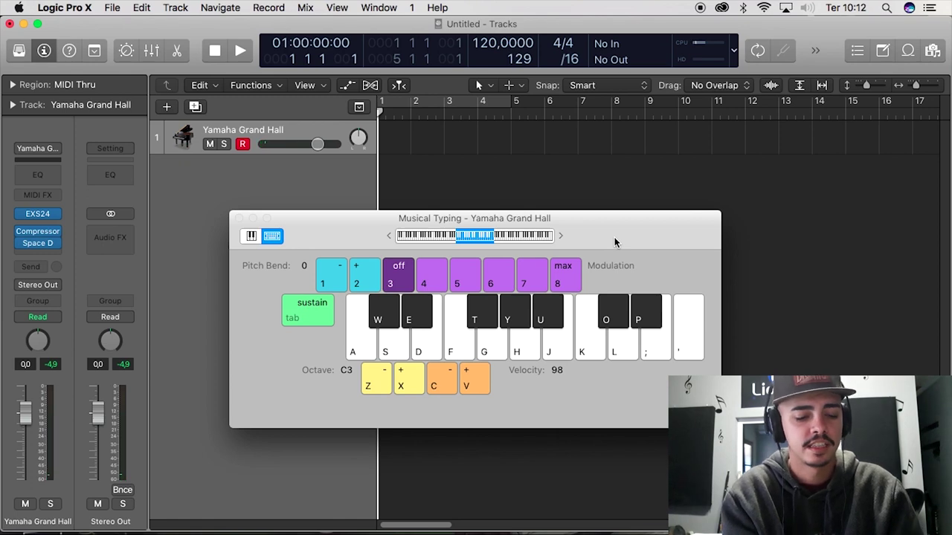
Step: Try a C minor chord on the Yamaha Grand Hall piano and shift the octave down to C2 and back up
key("a+e+g")
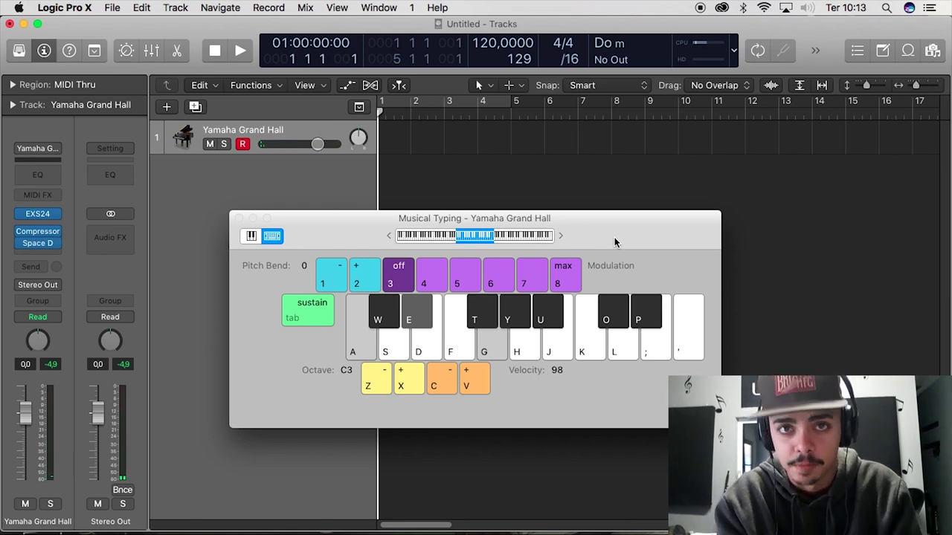
key("z")
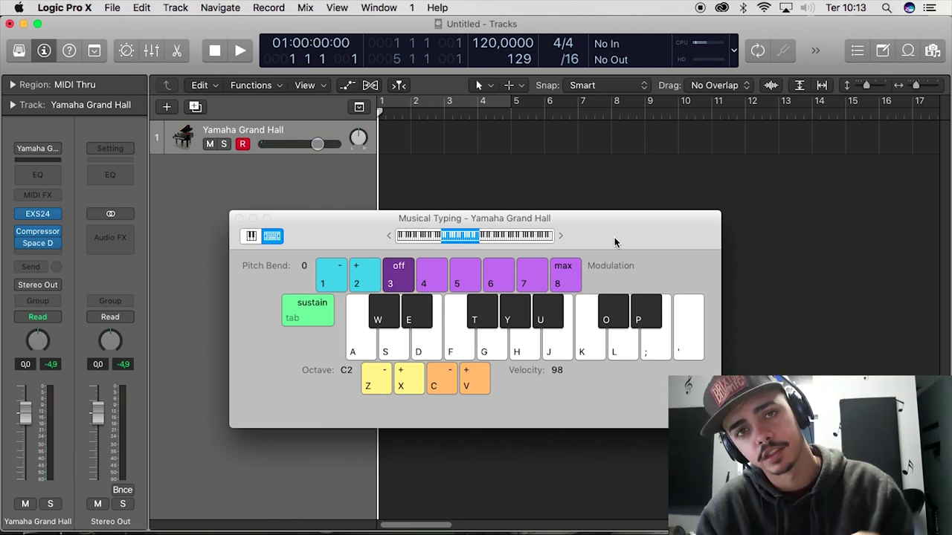
key("x")
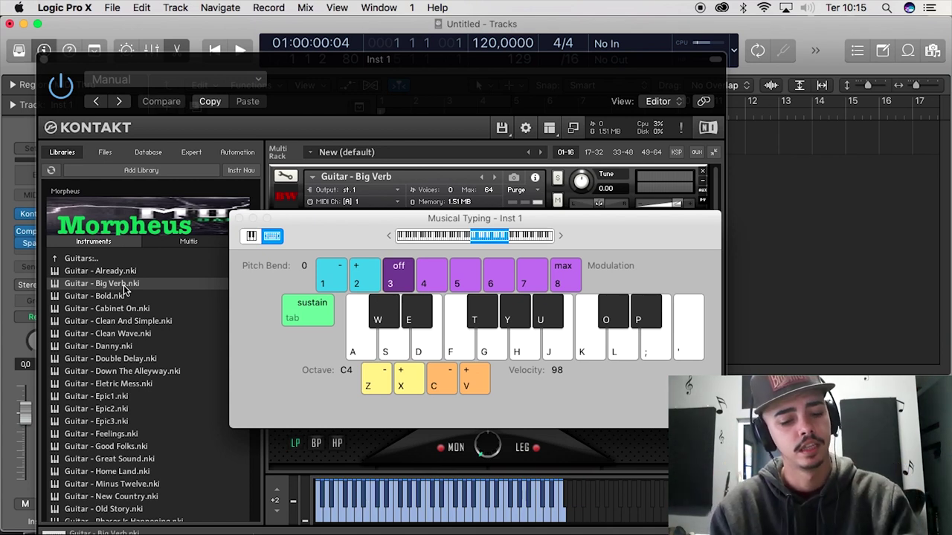
Step: Audition a melody of C, G, G-sharp and F notes on the Guitar - Big Verb instrument at octave C4
key("a")
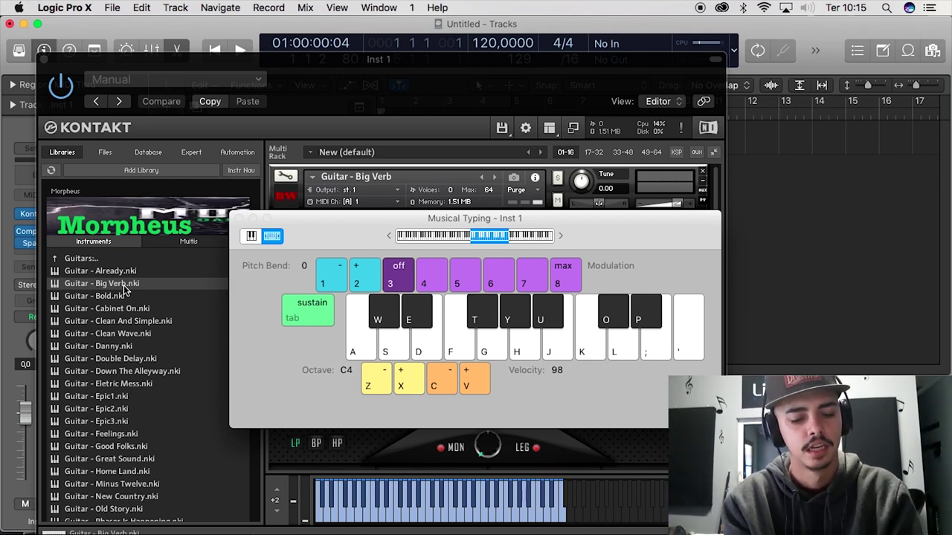
key("g")
key("a")
key("y")
key("f")
key("y")
key("g")
key("a")
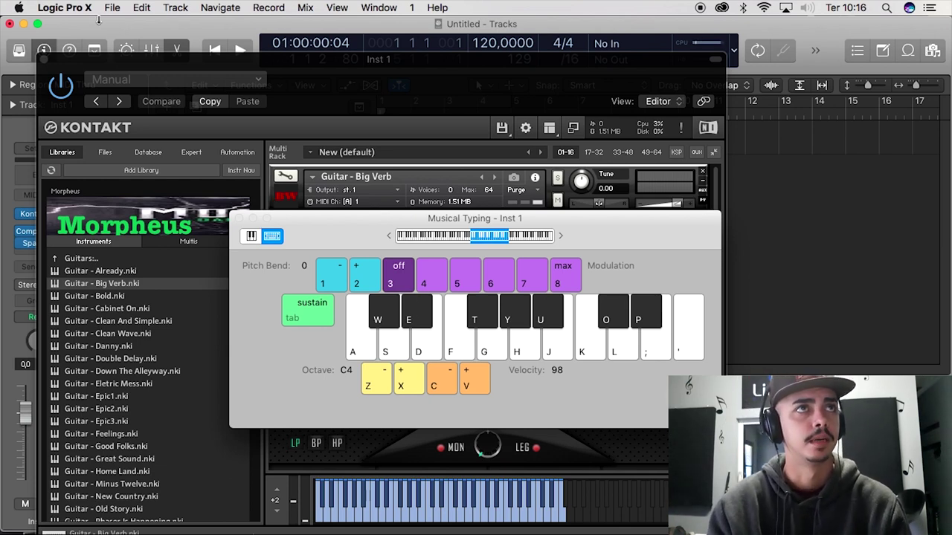
Step: Close the Kontakt window, then turn on cycle playback and set the project tempo to 130
left_click(45, 58)
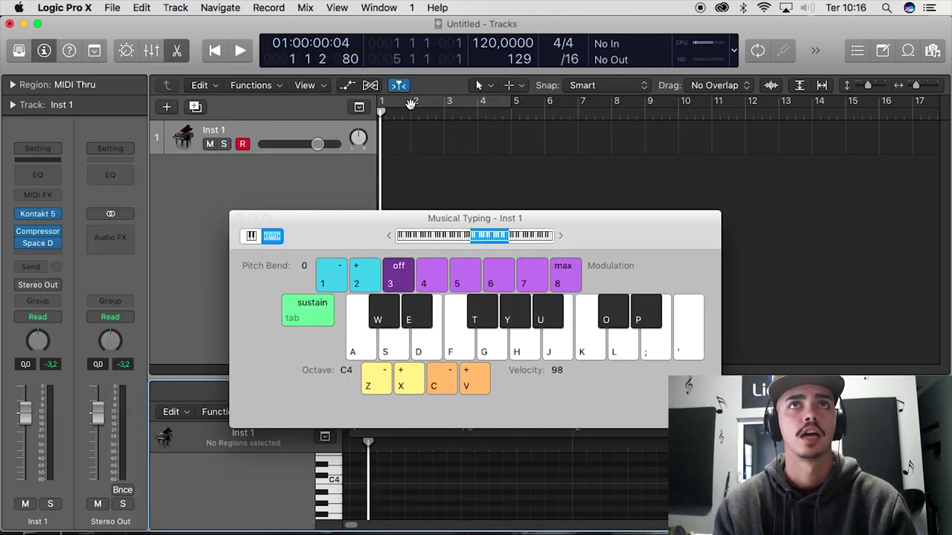
left_click(506, 43)
key("cmd+k")
key("c")
key("space")
type("130")
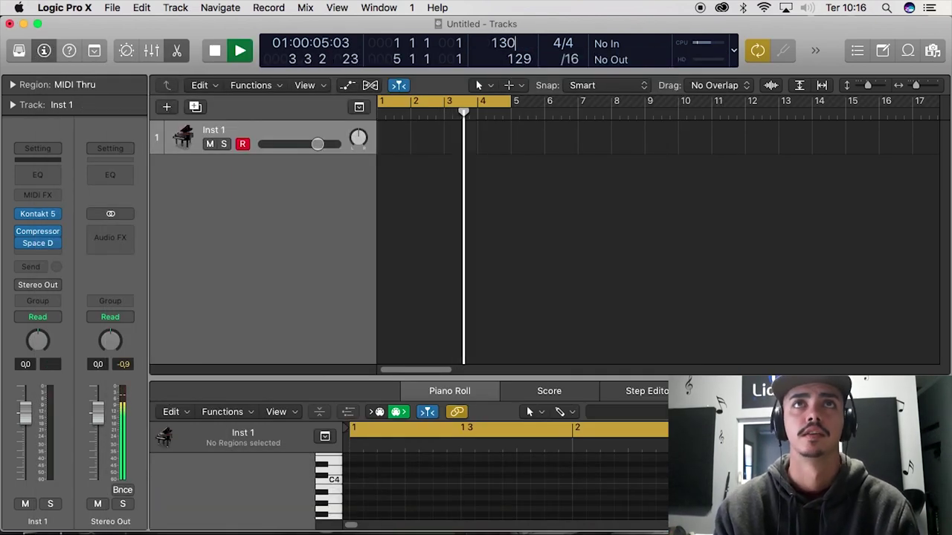
key("Return")
Step: Record a four-bar chord progression on the Inst 1 track with Musical Typing at octave C3
key("super+k")
key("r")
key("f")
key("k")
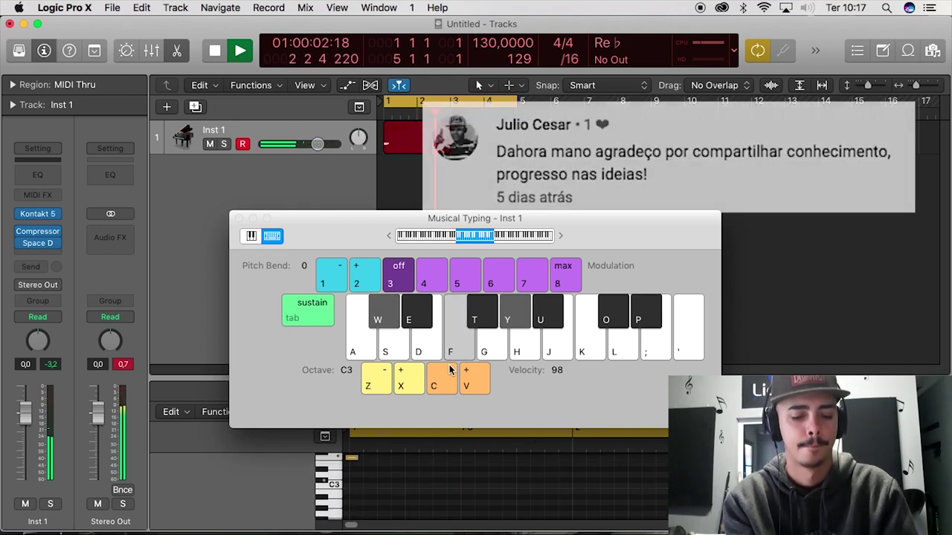
key("f")
key("k")
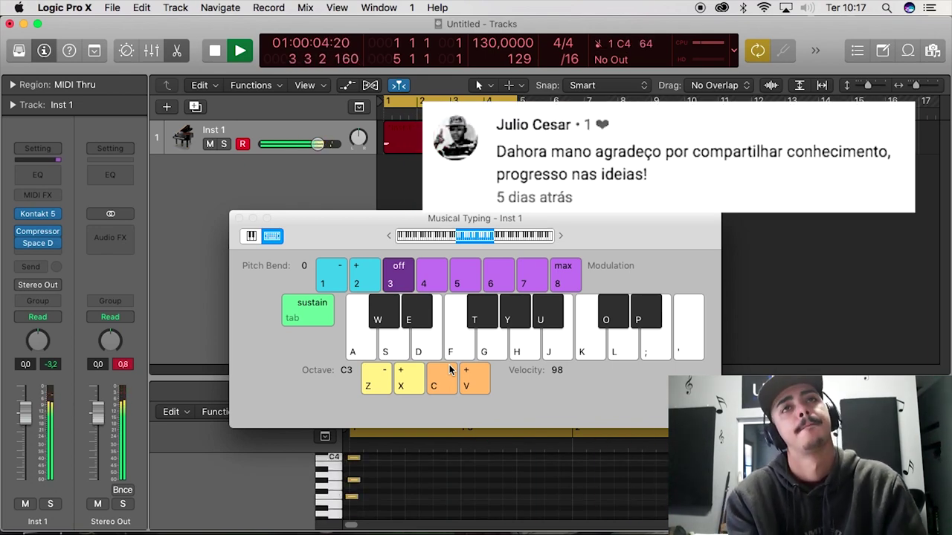
key("a")
key("g")
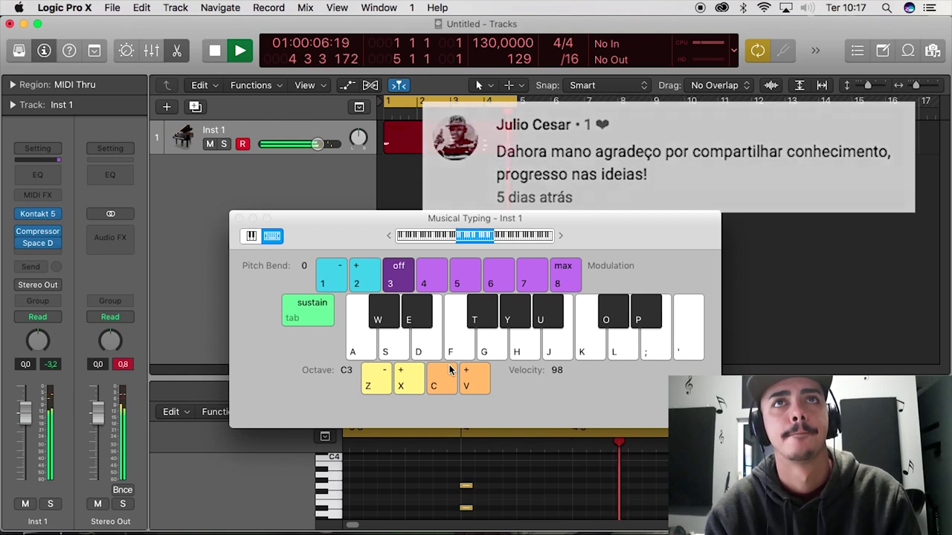
key("space")
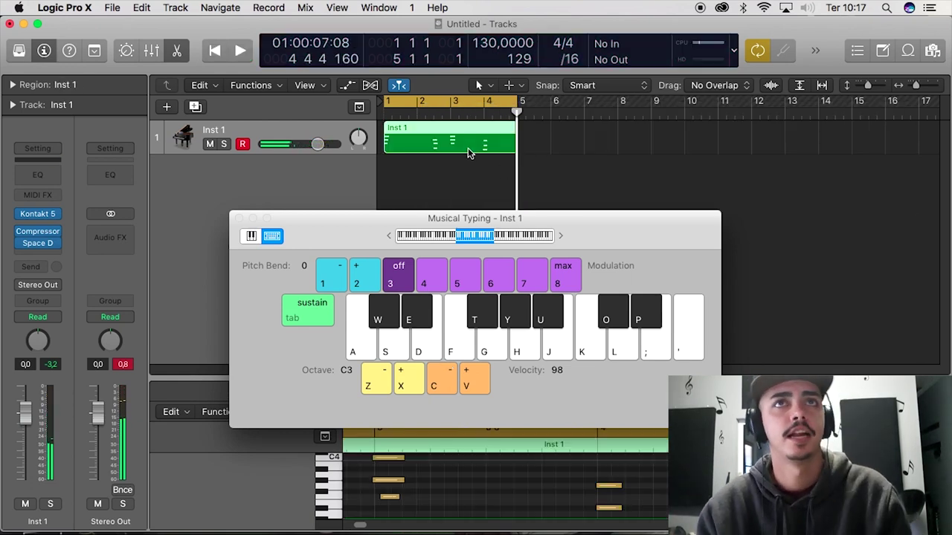
Step: Duplicate the Inst 1 track with its Kontakt instrument and try out an F5 note on the new track
left_click(194, 107)
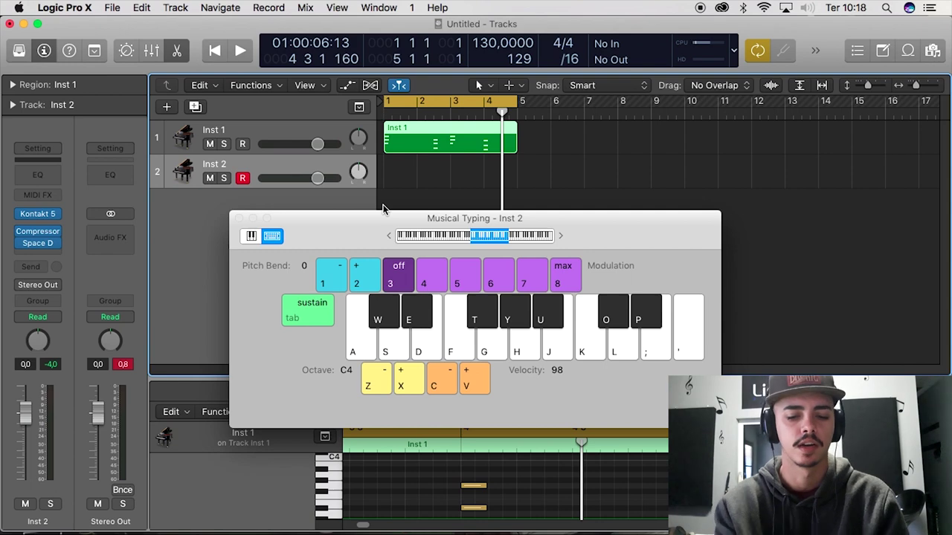
key("apostrophe")
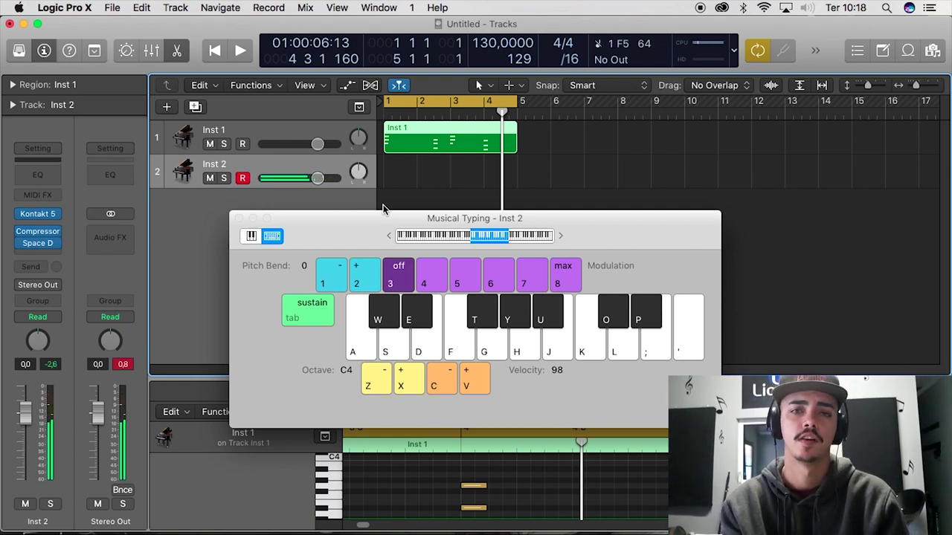
key("a")
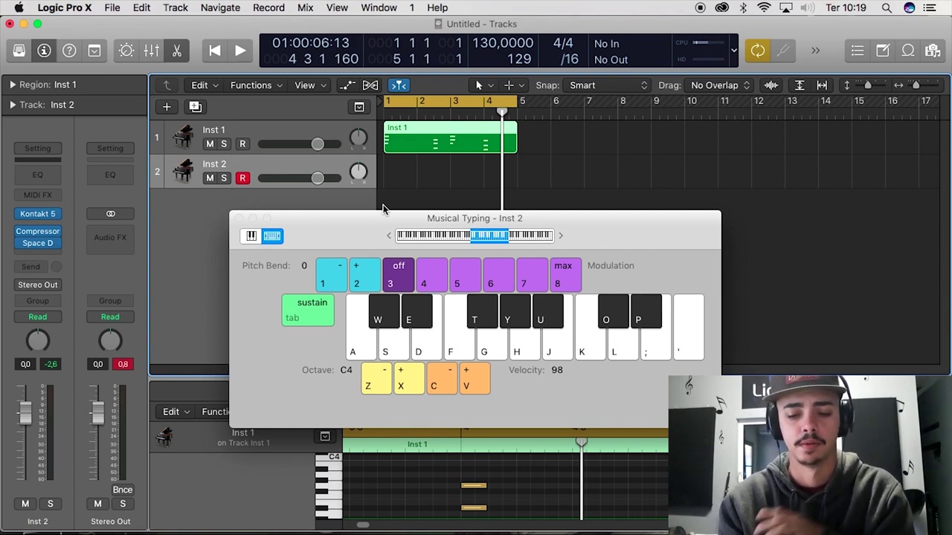
Step: Rehearse repeated F5 notes on the Inst 2 track over the looping chord progression
key("space")
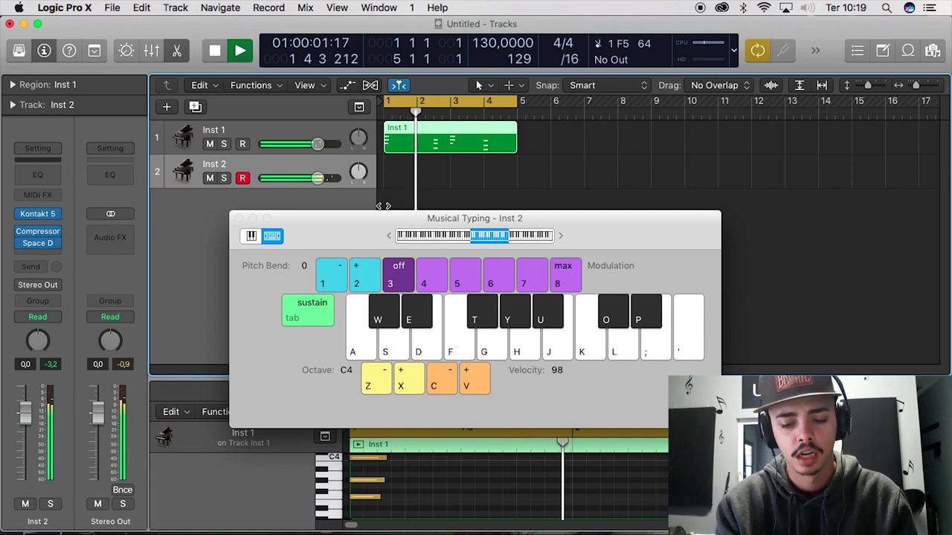
key("apostrophe")
key("apostrophe")
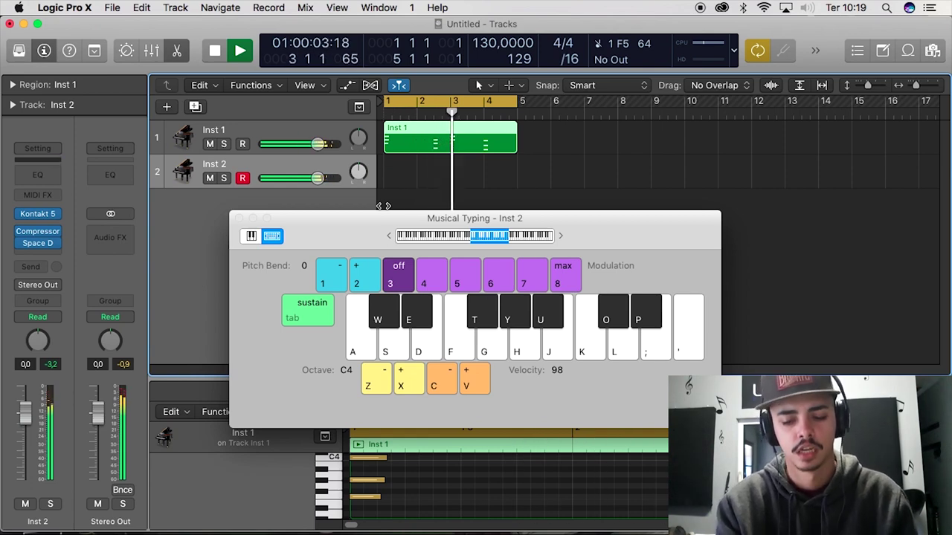
key("apostrophe")
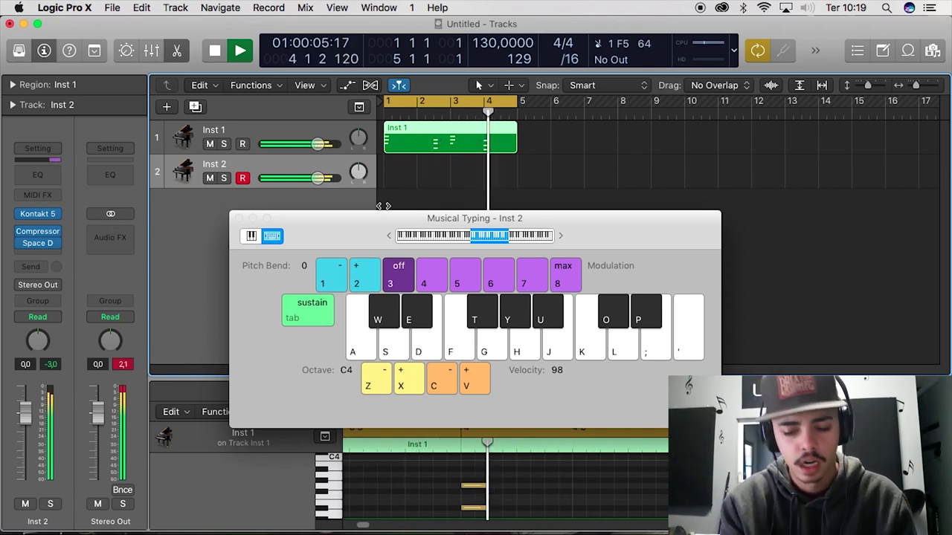
key("apostrophe")
key("apostrophe")
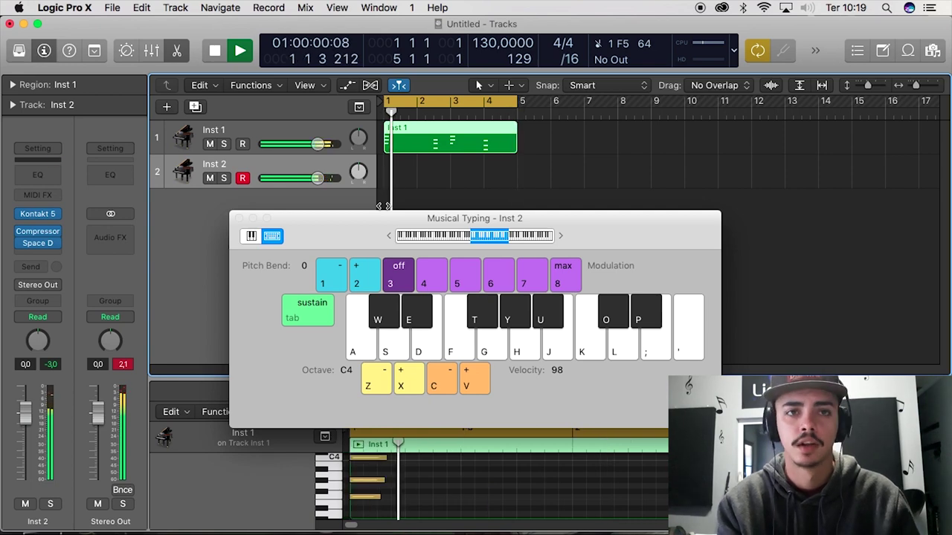
key("apostrophe")
key("space")
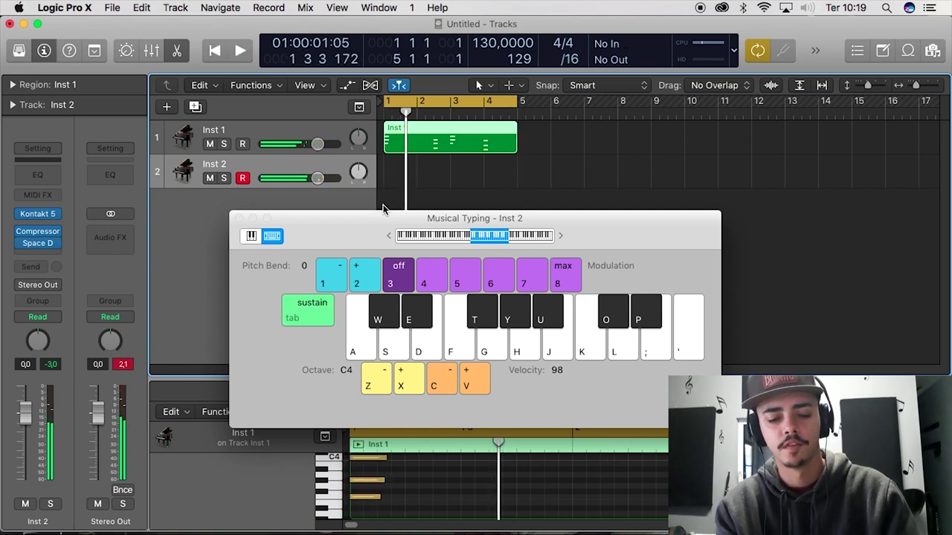
Step: Record F5 notes on the Inst 2 track over bars 3 and 4, and select the recorded region
key("r")
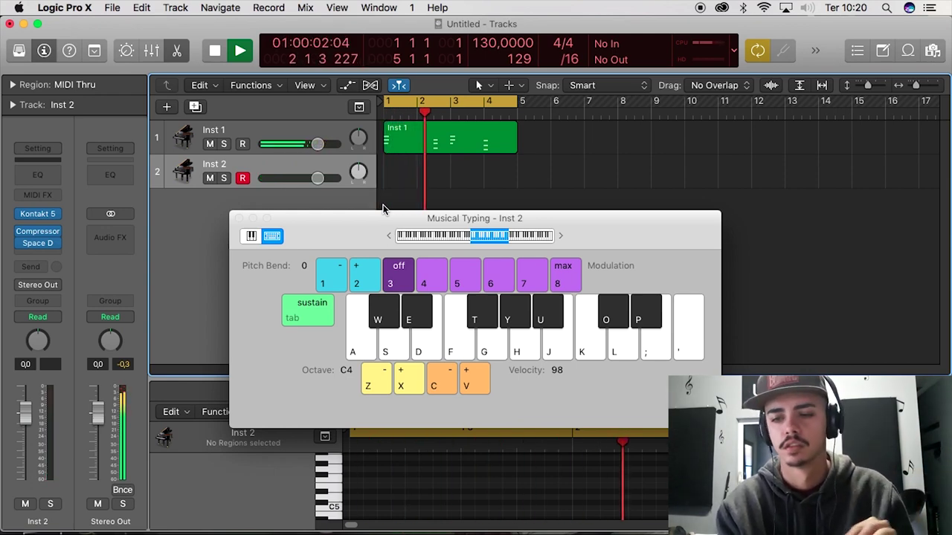
key("apostrophe")
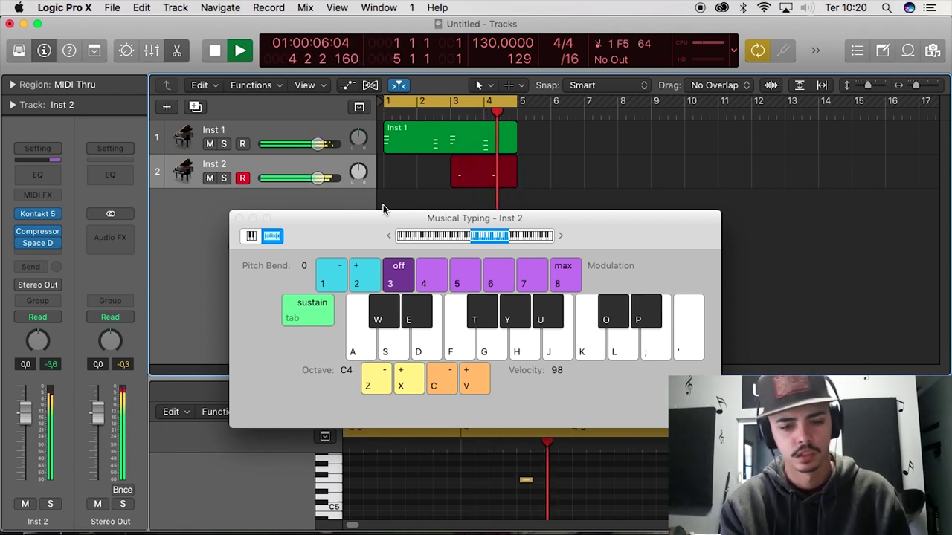
key("space")
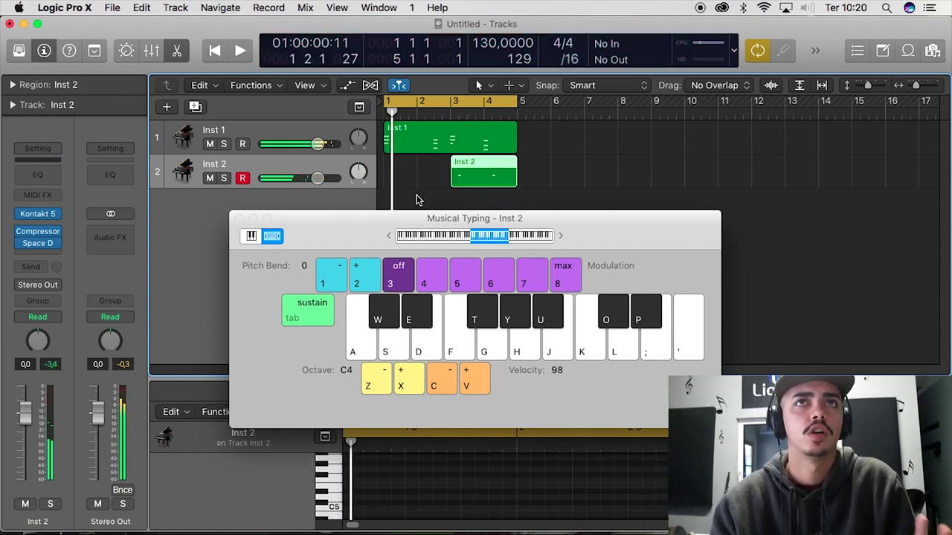
left_click(488, 162)
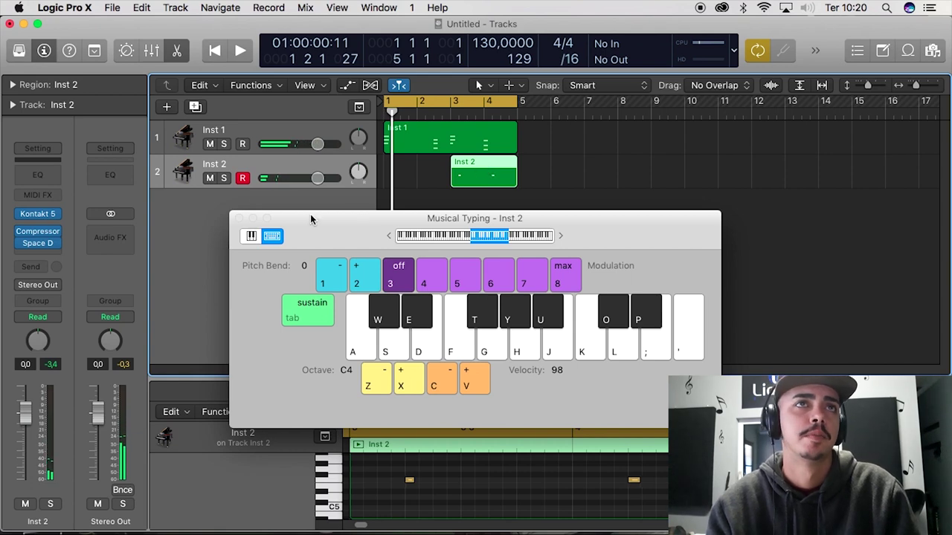
Step: Lower the Inst 2 track's volume and pan it to -30, checking the balance against playback
left_click_drag(318, 178, 286, 178)
left_click_drag(354, 178, 352, 199)
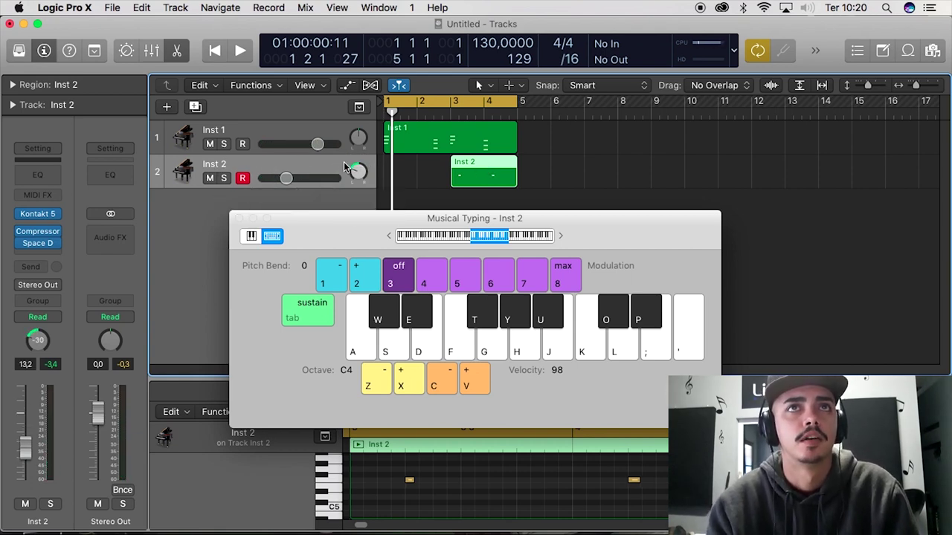
key("space")
left_click_drag(286, 178, 274, 177)
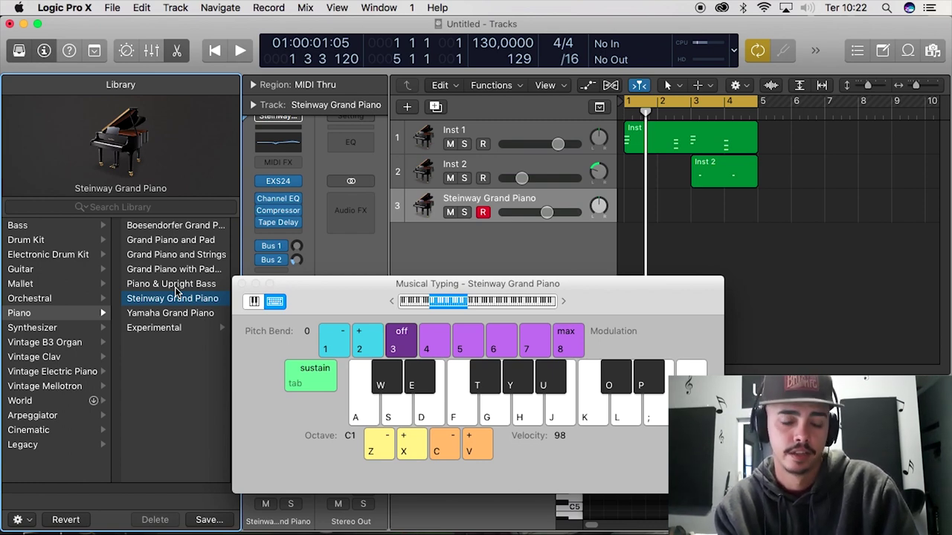
Step: Record long F and C bass notes at octave C1 on the Steinway Grand Piano track over the four-bar cycle, and close Musical Typing
key("space")
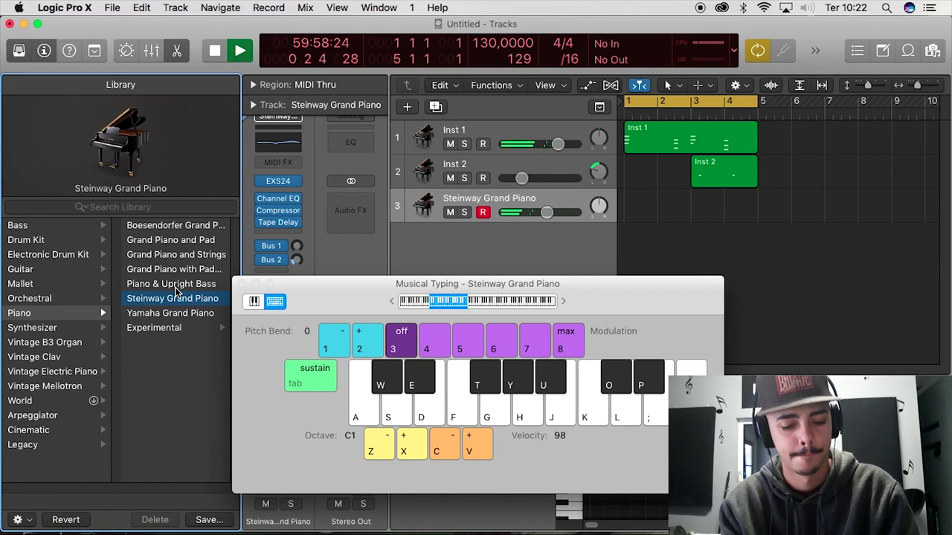
key("f")
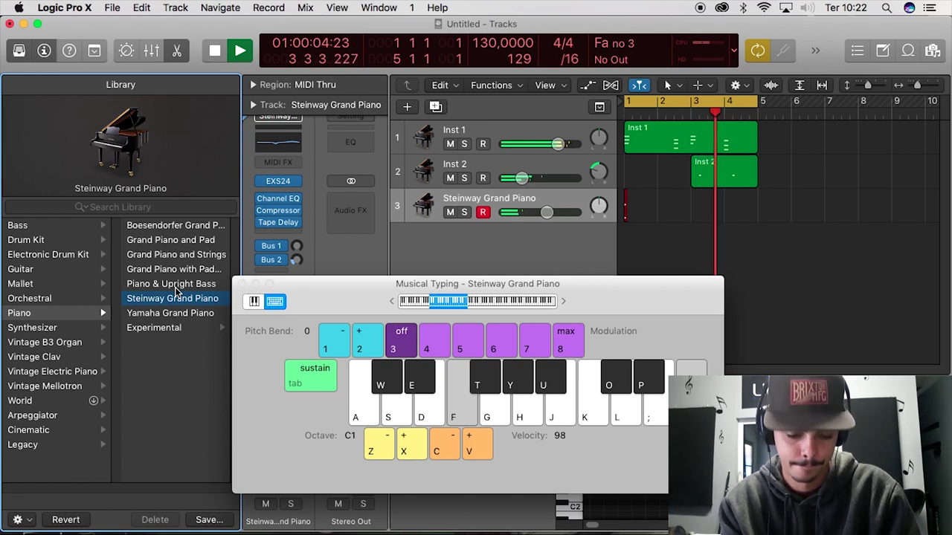
key("a")
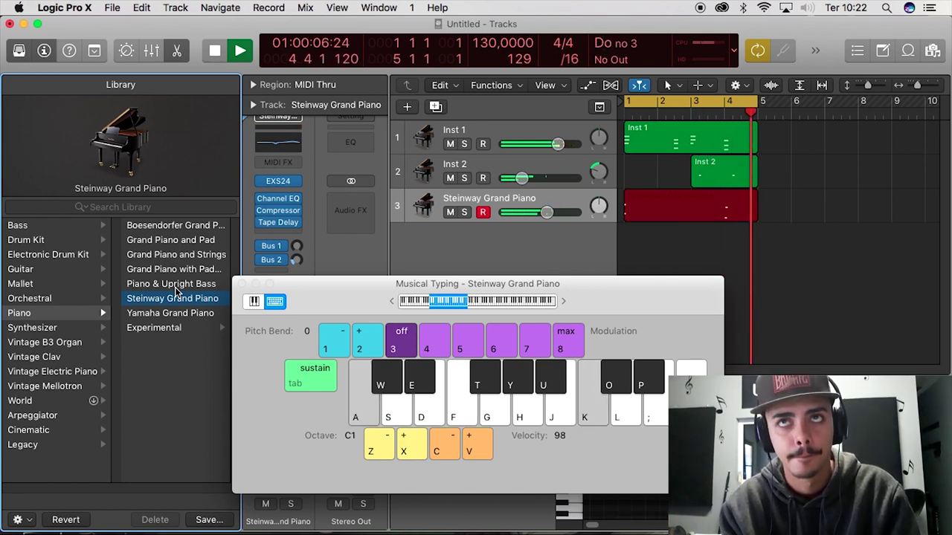
key("space")
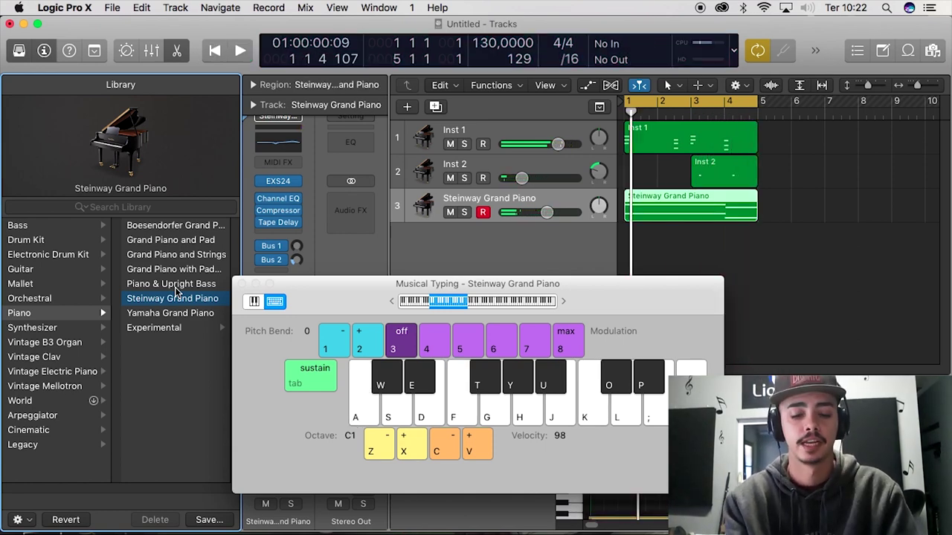
key("super+k")
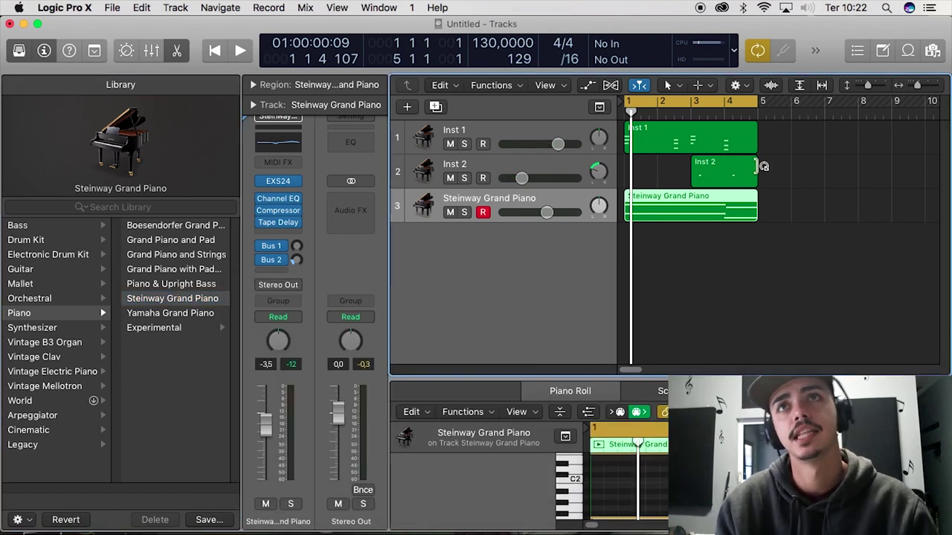